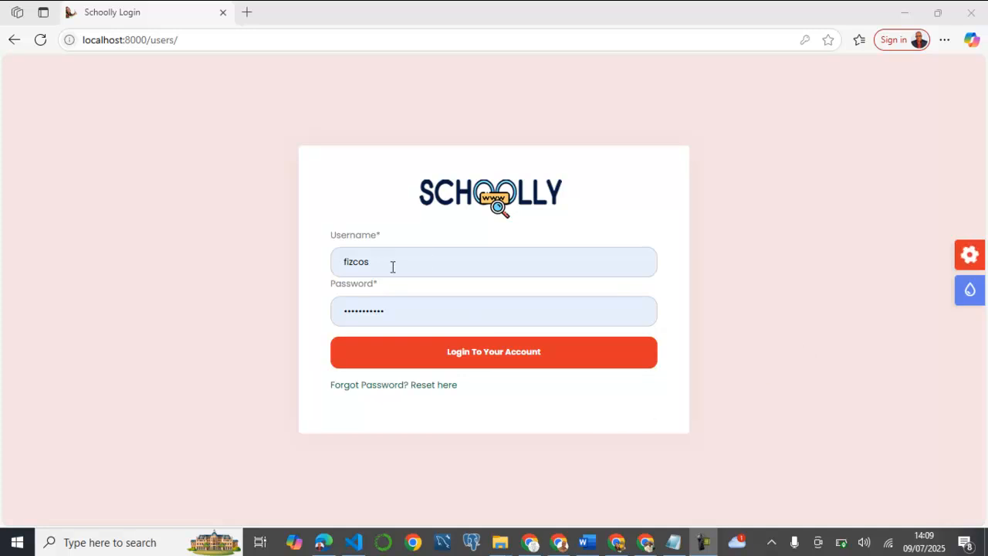
# Sign in to Schoolly EdTech with the admin account credentials
pyautogui.click(477, 351)
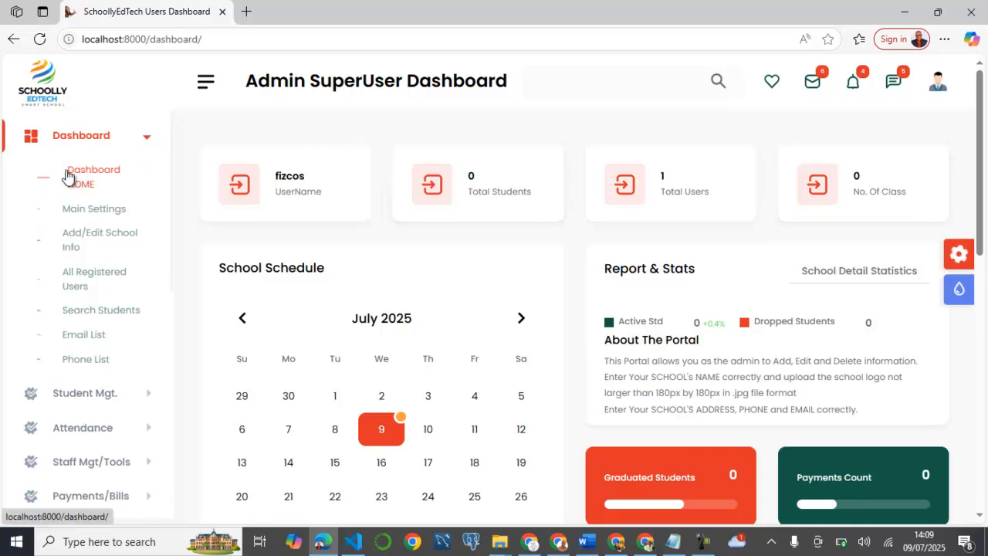
# Open Main Settings to reach the Django site administration page
pyautogui.click(96, 199)
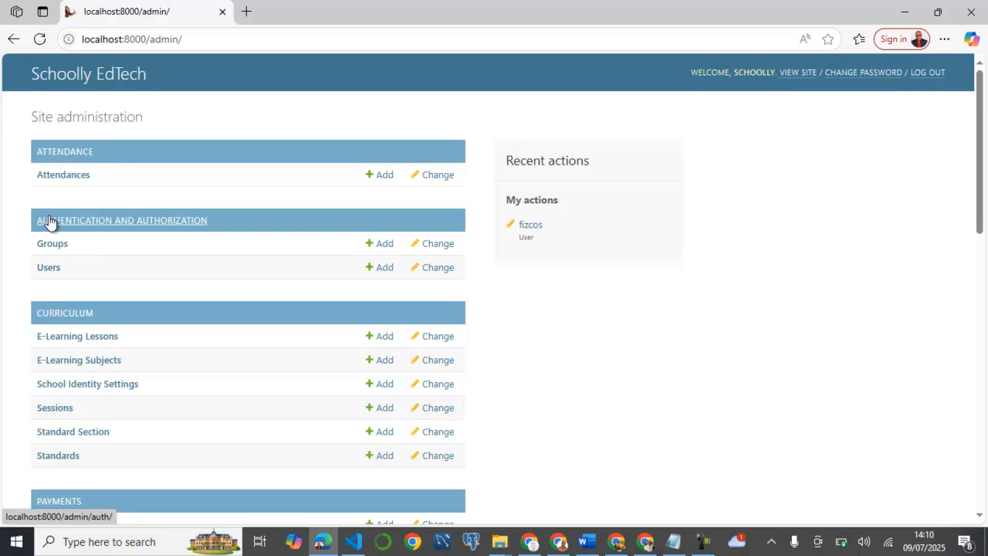
# Open the Users list under Authentication and Authorization
pyautogui.click(48, 268)
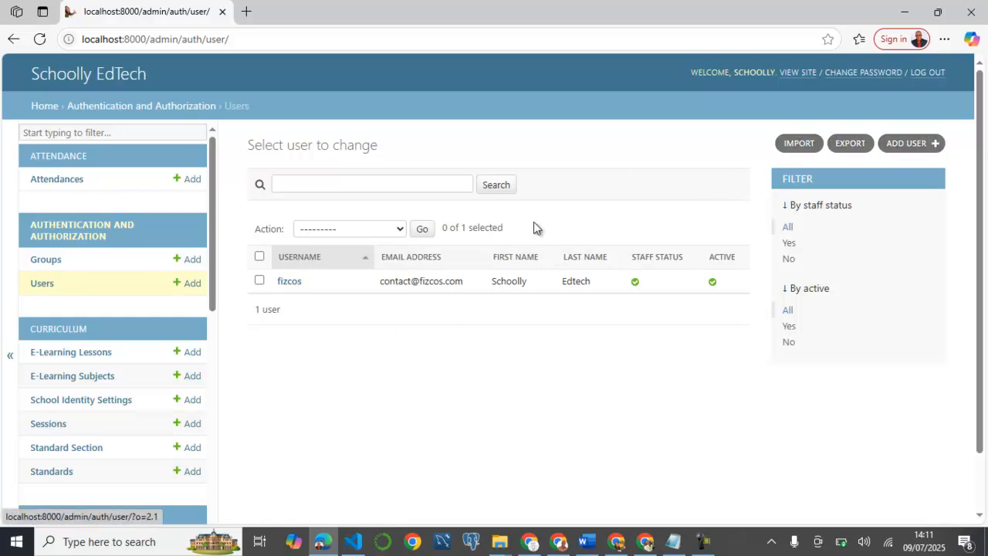
# Add a user account named student1 with its password confirmed, and save it
pyautogui.click(909, 143)
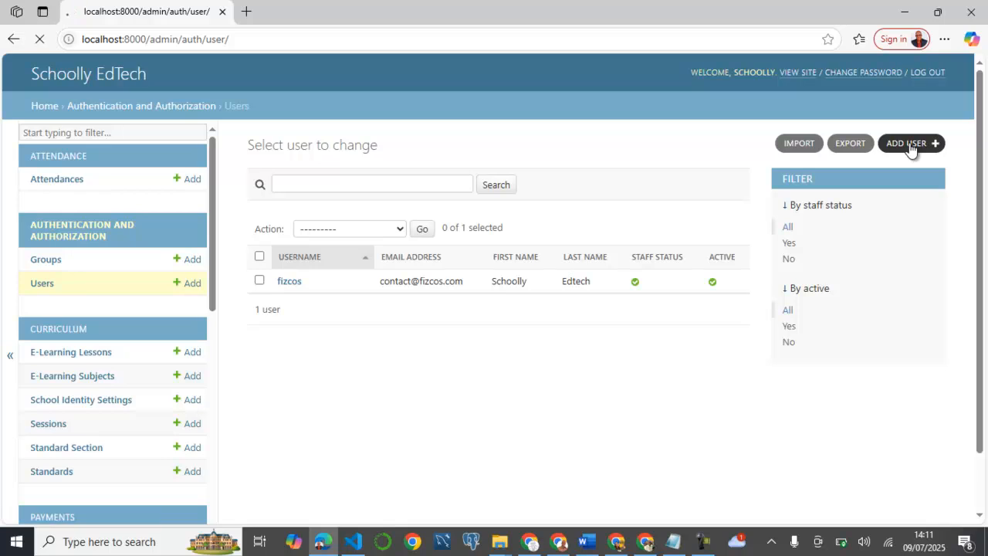
pyautogui.write('student1')
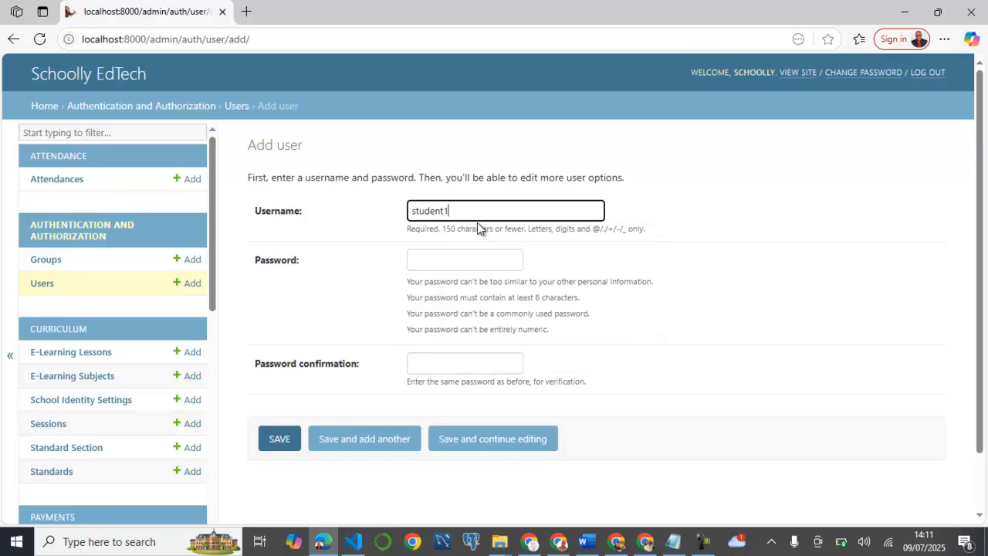
pyautogui.click(475, 261)
pyautogui.write('student@123')
pyautogui.press('Tab')
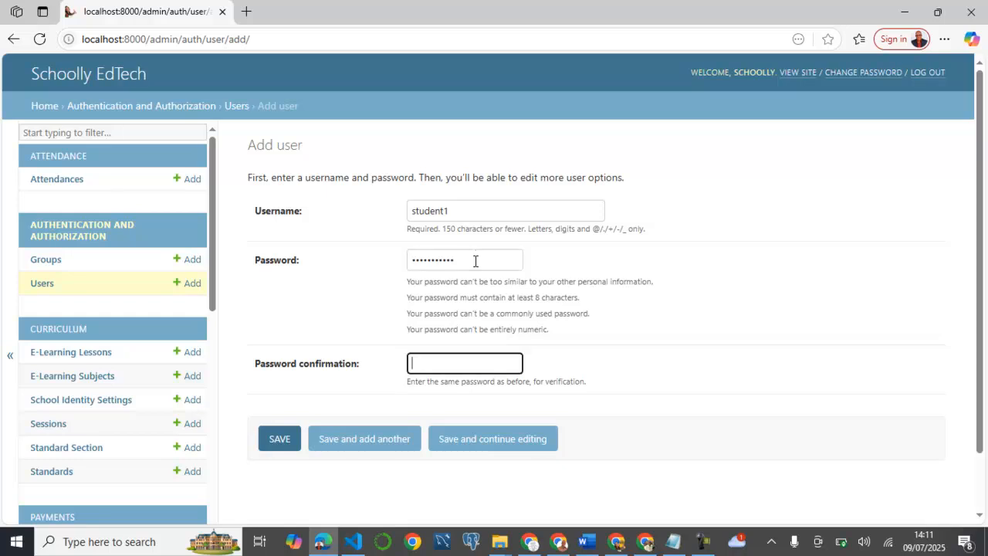
pyautogui.write('student@123')
pyautogui.click(269, 443)
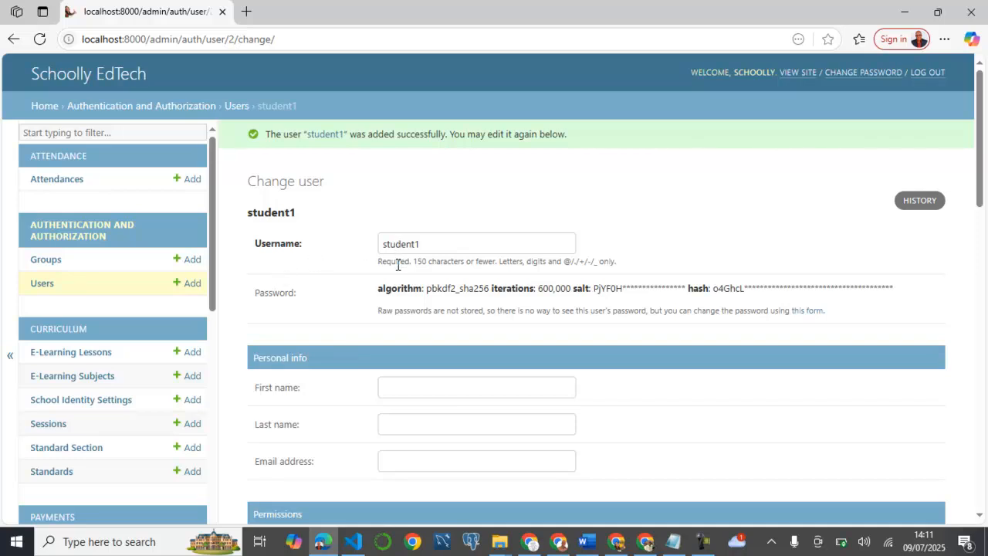
# Enter the student's first name and last name on the student1 change form
pyautogui.scroll(-1, 407, 288)
pyautogui.scroll(-3, 408, 288)
pyautogui.scroll(3, 425, 208)
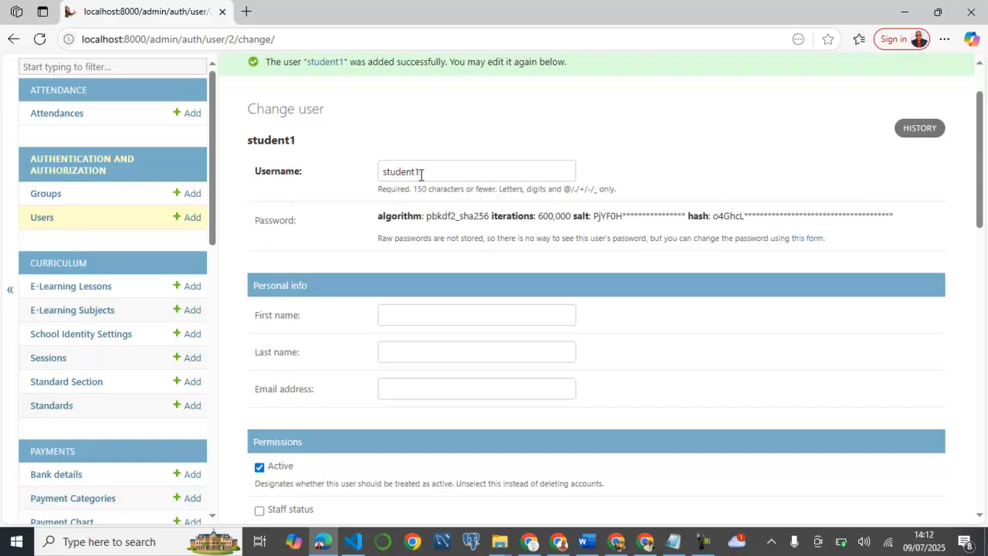
pyautogui.click(405, 311)
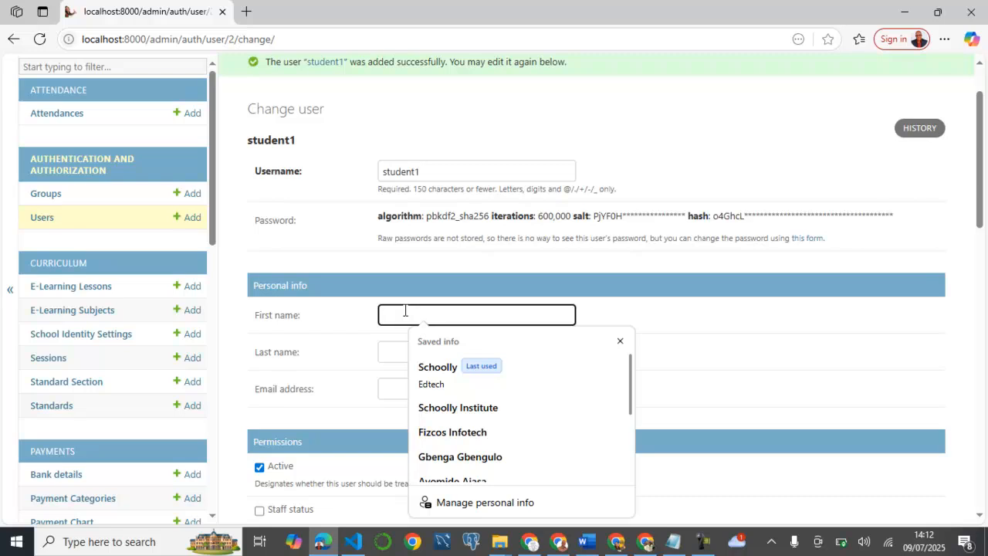
pyautogui.press('Tab')
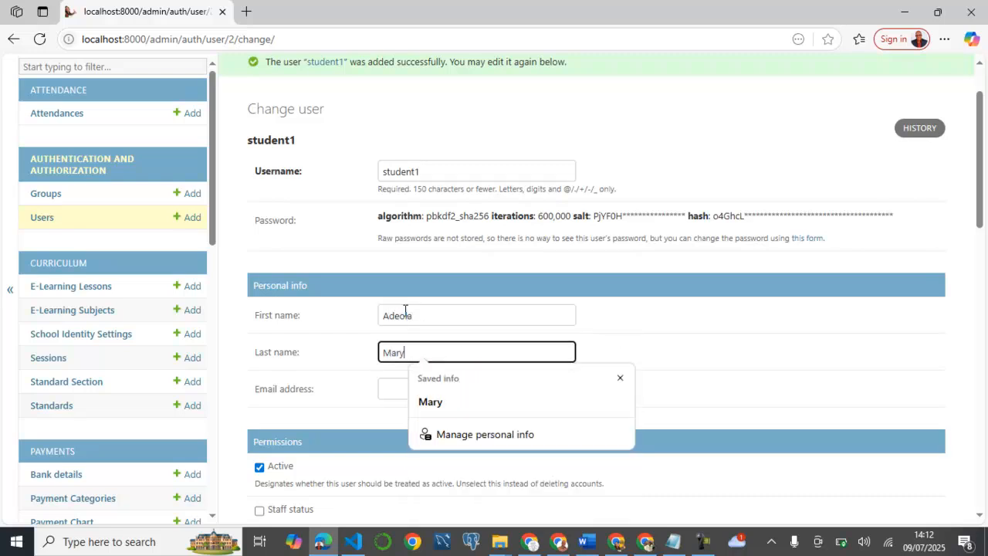
pyautogui.click(643, 310)
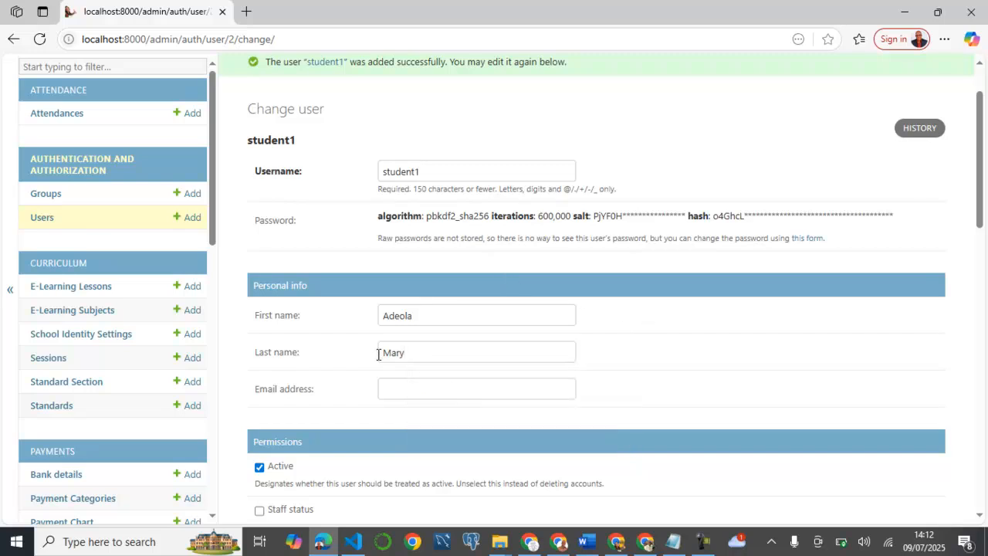
pyautogui.scroll(-2, 378, 354)
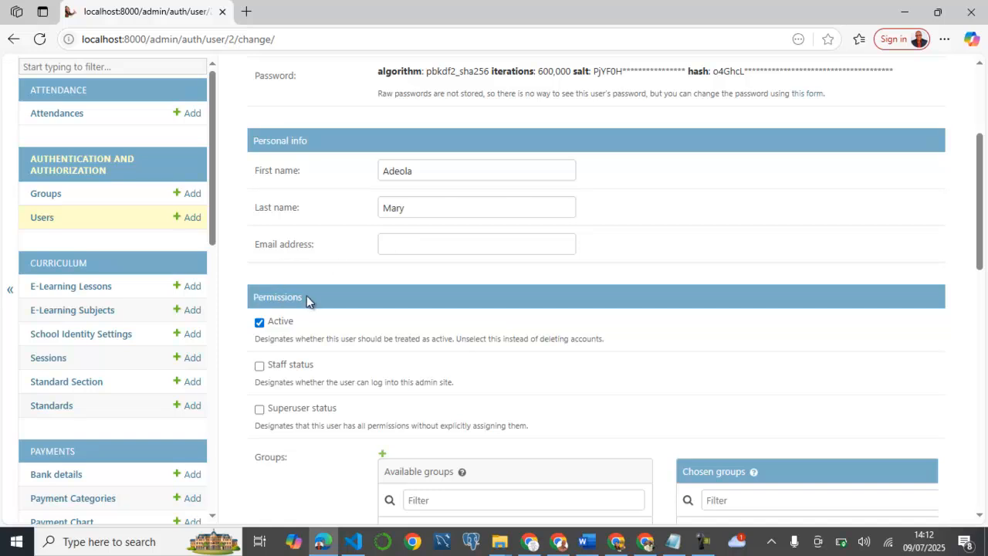
pyautogui.scroll(-2, 304, 297)
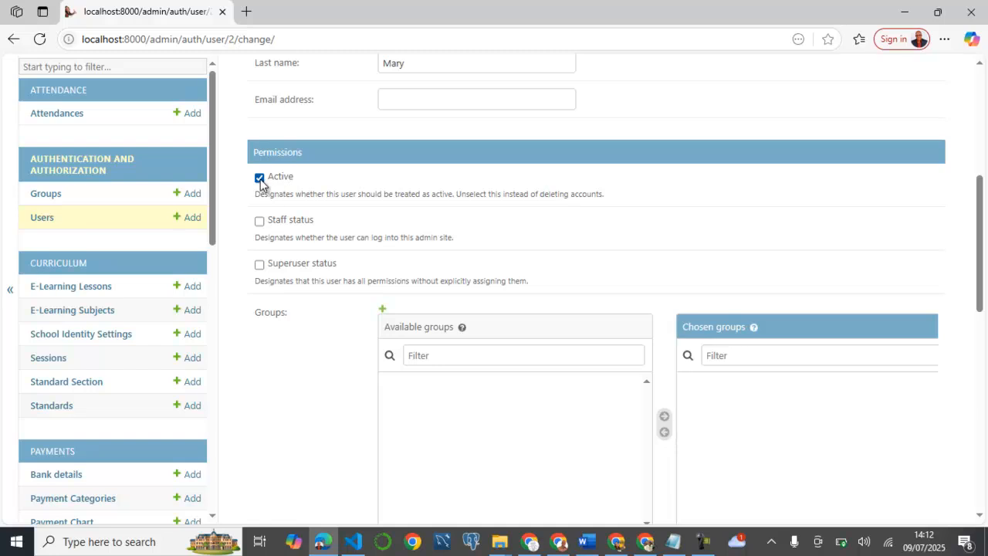
pyautogui.scroll(-10, 327, 271)
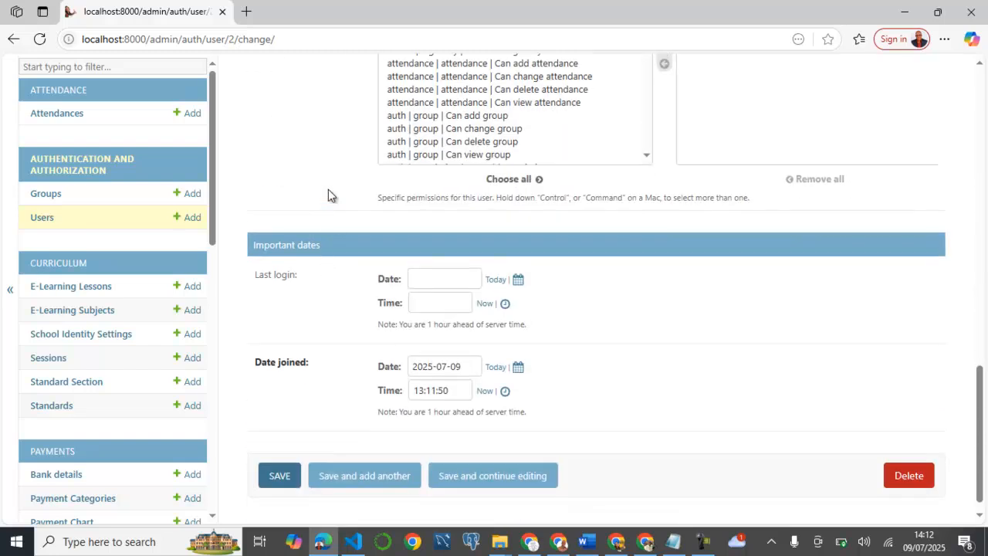
pyautogui.scroll(4, 328, 193)
pyautogui.scroll(-3, 394, 189)
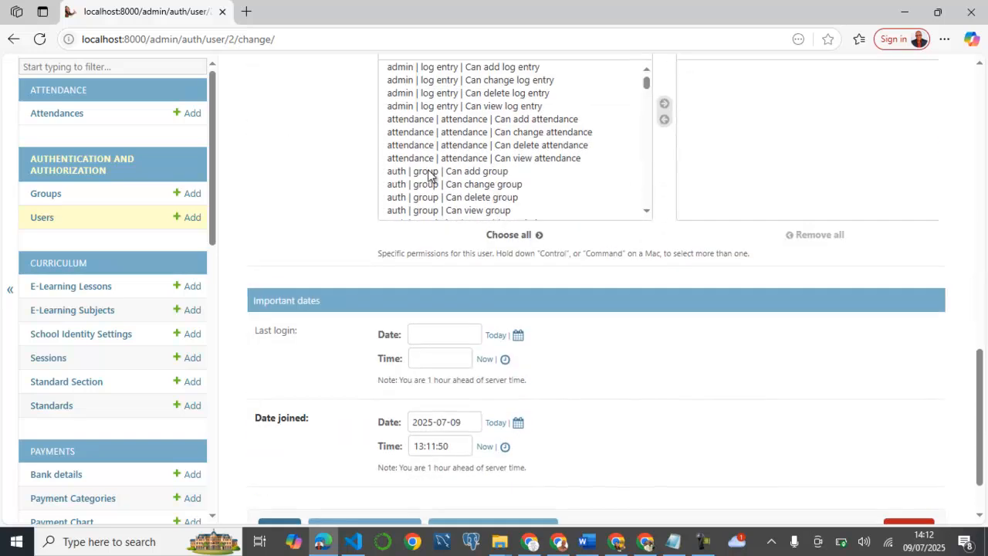
pyautogui.scroll(4, 394, 193)
pyautogui.scroll(-1, 393, 198)
pyautogui.scroll(-3, 393, 197)
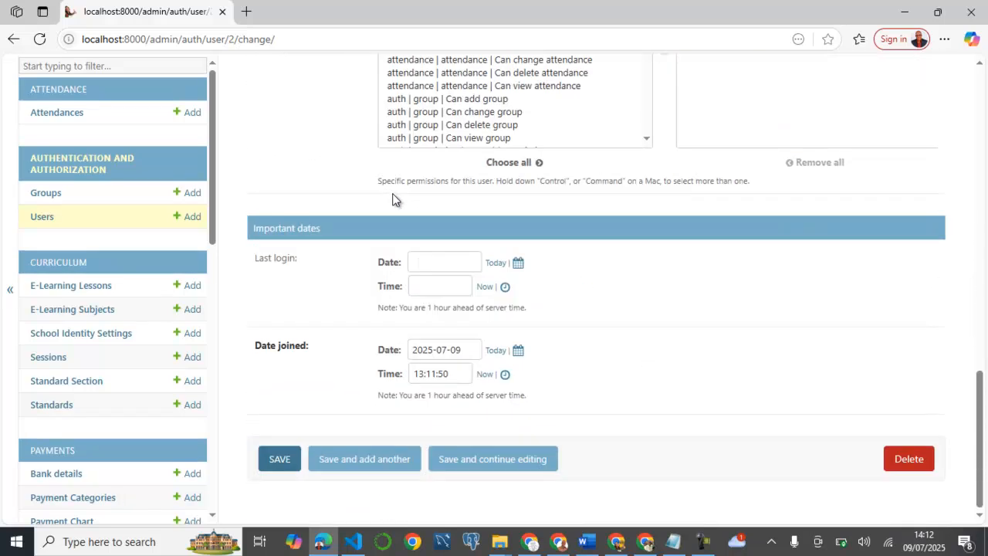
# Save student1's details, returning to the two-user Users list
pyautogui.click(279, 460)
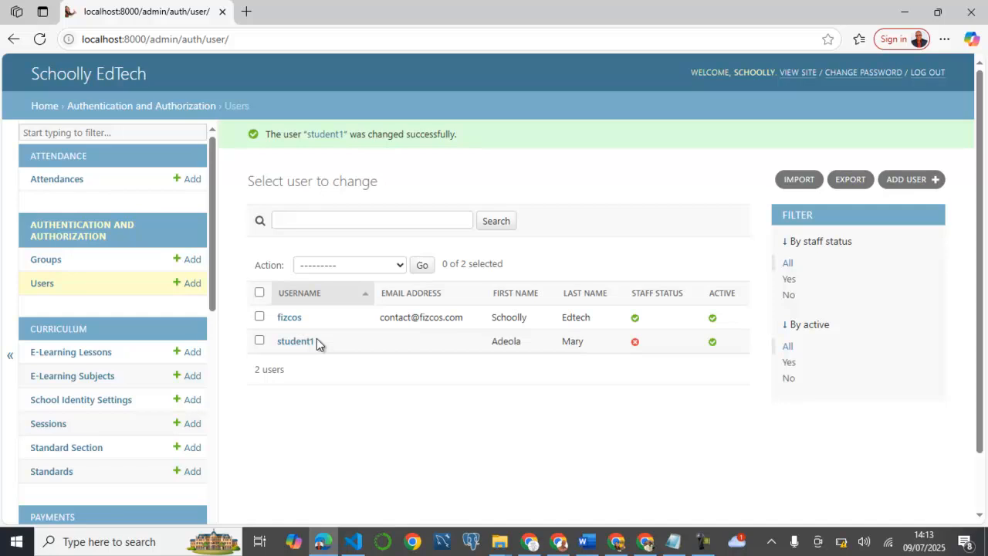
pyautogui.scroll(-5, 151, 331)
pyautogui.scroll(-4, 152, 328)
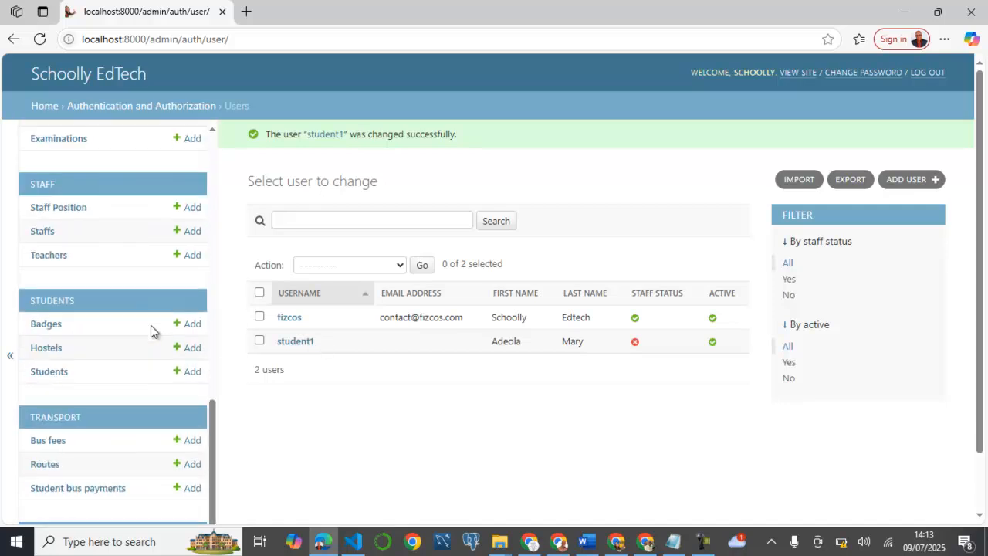
pyautogui.scroll(-1, 126, 421)
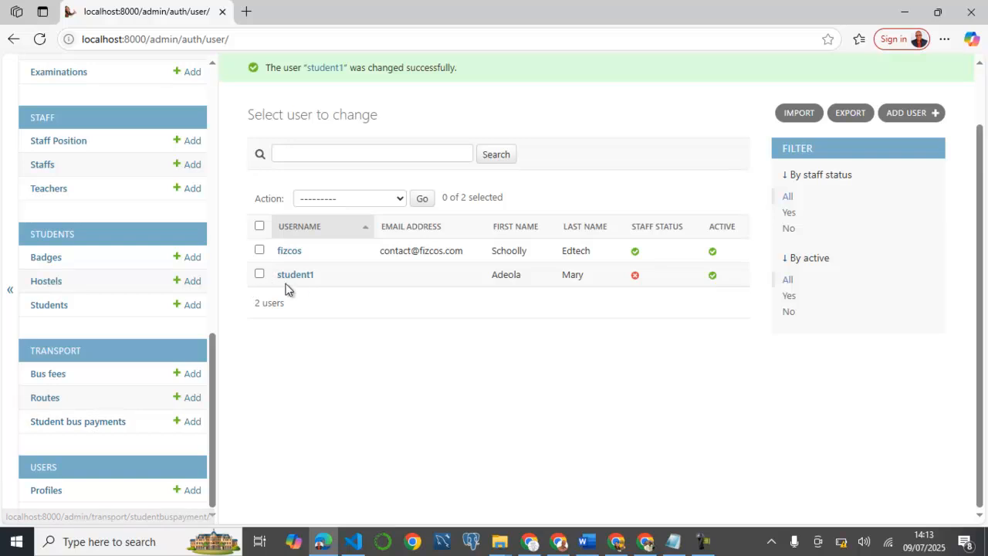
# Open the Profiles list and highlight the student's profile code
pyautogui.click(46, 491)
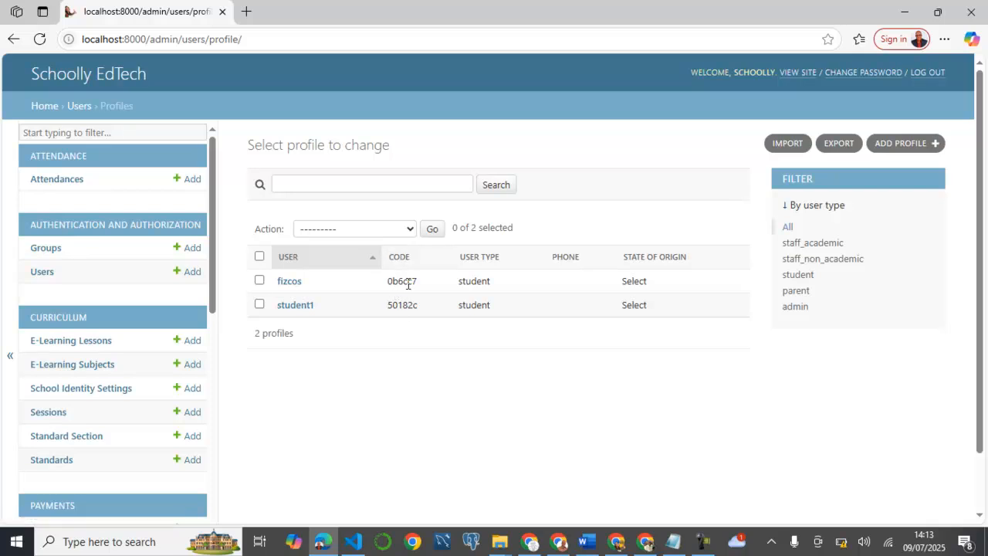
pyautogui.moveTo(418, 305); pyautogui.dragTo(387, 307)
# Make the fizcos profile an activated admin user type and save it
pyautogui.click(299, 286)
pyautogui.scroll(-5, 400, 292)
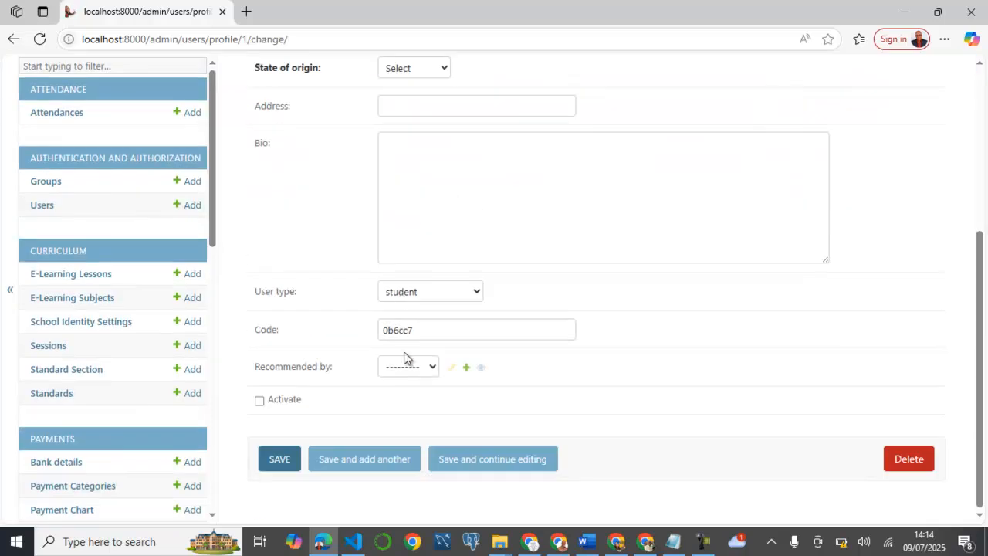
pyautogui.scroll(4, 333, 280)
pyautogui.scroll(-4, 333, 280)
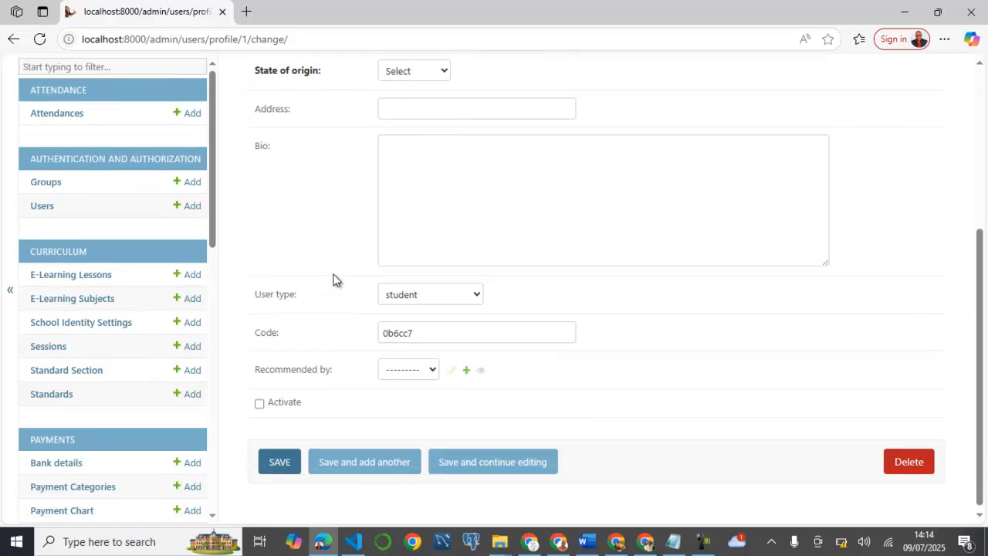
pyautogui.click(444, 297)
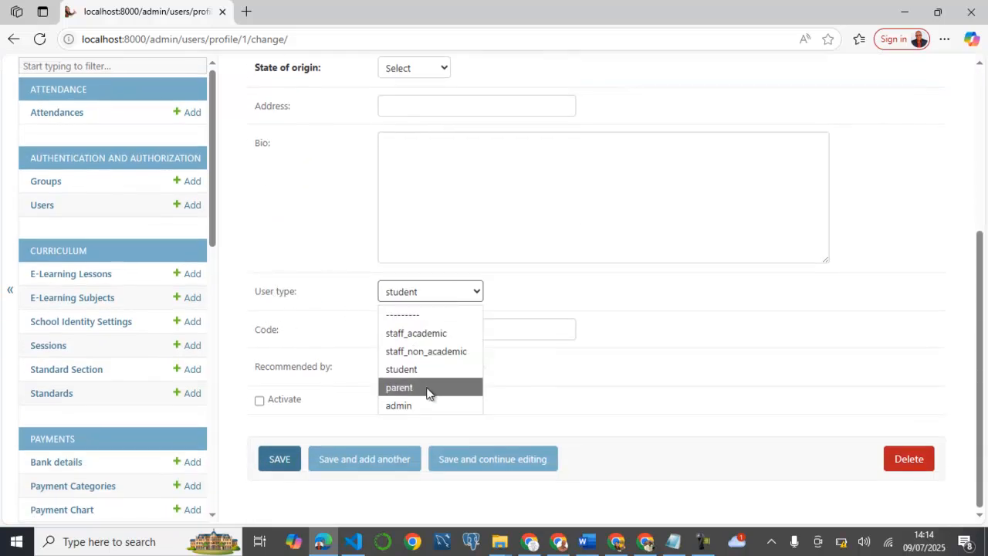
pyautogui.click(422, 407)
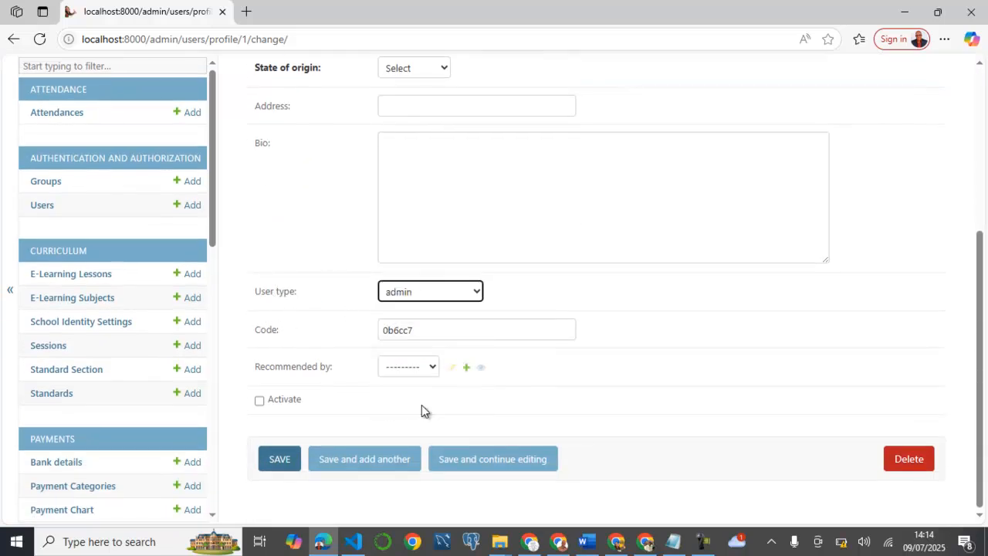
pyautogui.click(260, 400)
pyautogui.click(279, 460)
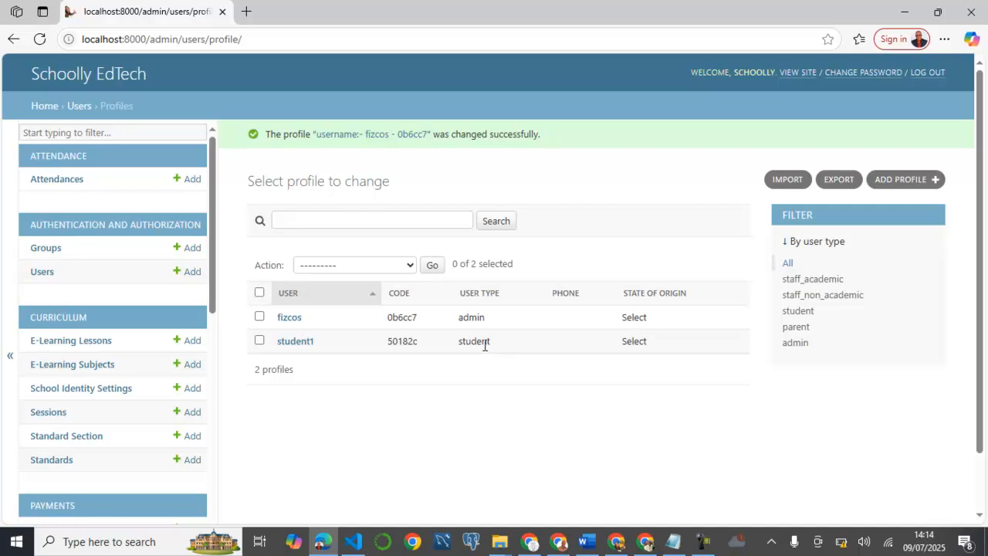
# Keep student1's user type as student, tick Activate, and save the profile
pyautogui.click(298, 343)
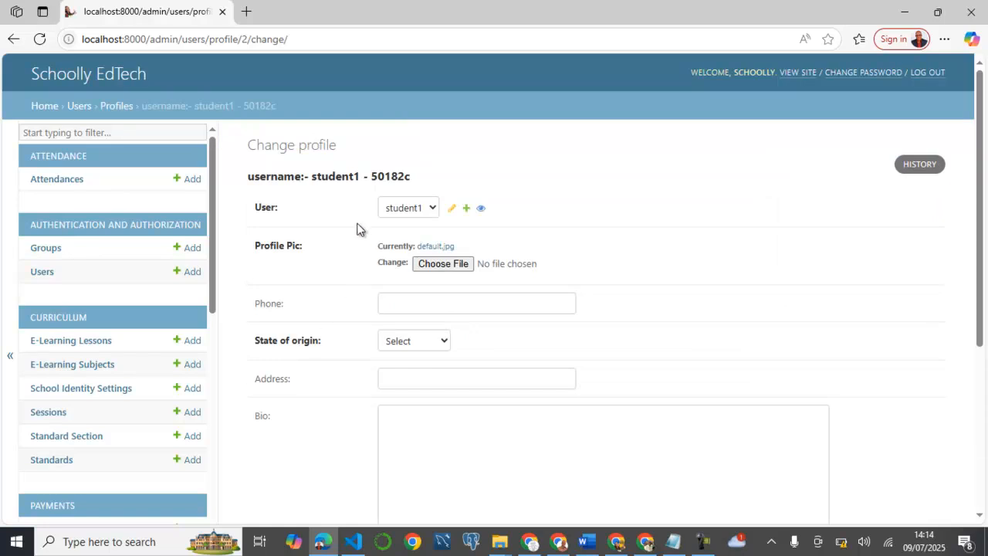
pyautogui.scroll(-2, 360, 232)
pyautogui.scroll(-1, 360, 255)
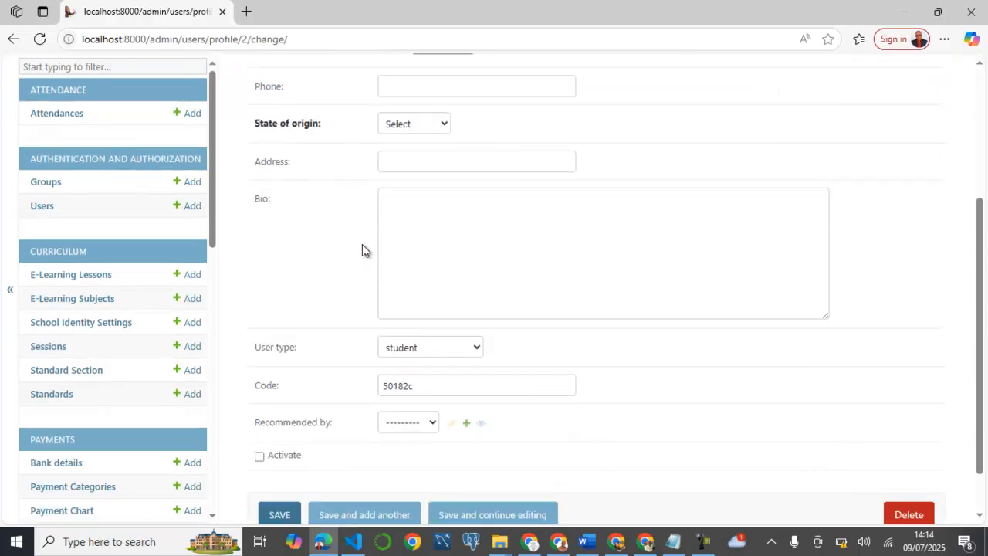
pyautogui.scroll(2, 363, 244)
pyautogui.scroll(-3, 362, 244)
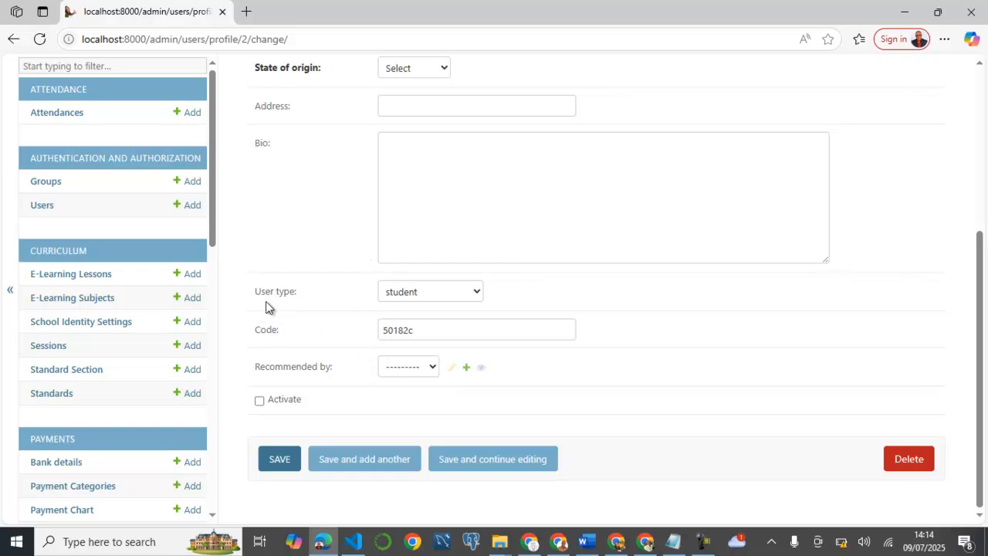
pyautogui.click(477, 291)
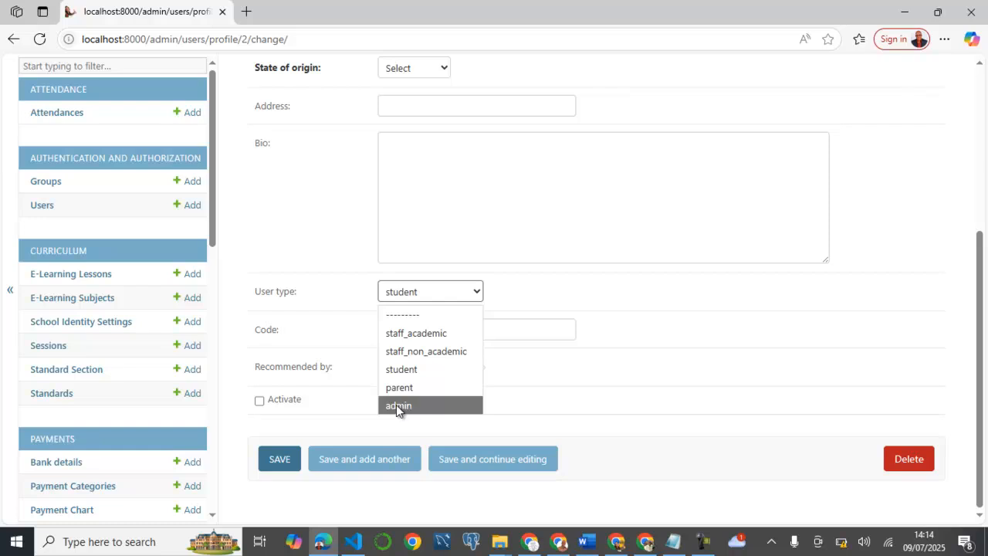
pyautogui.click(409, 377)
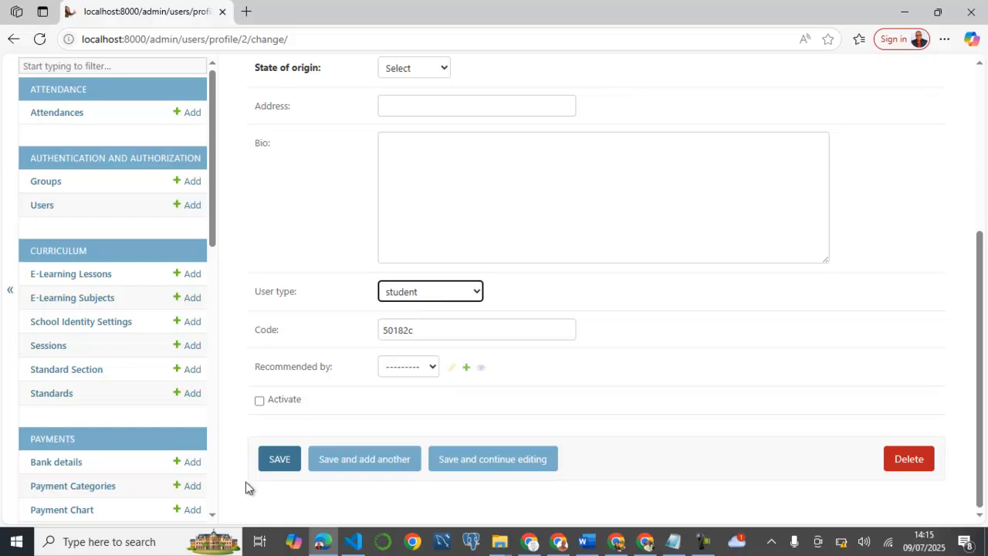
pyautogui.click(259, 401)
pyautogui.click(280, 460)
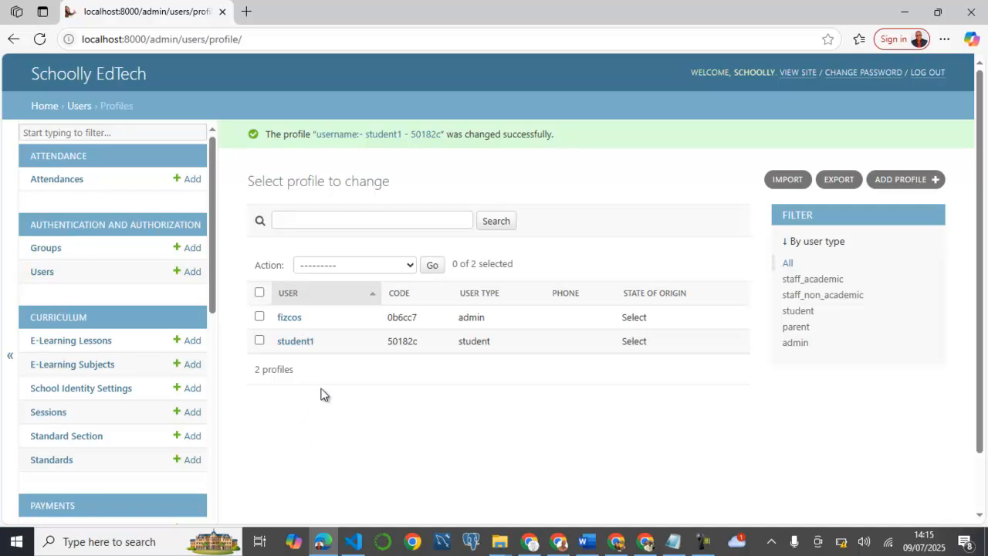
# Scroll down the Django admin profile list page
pyautogui.scroll(-1, 321, 395)
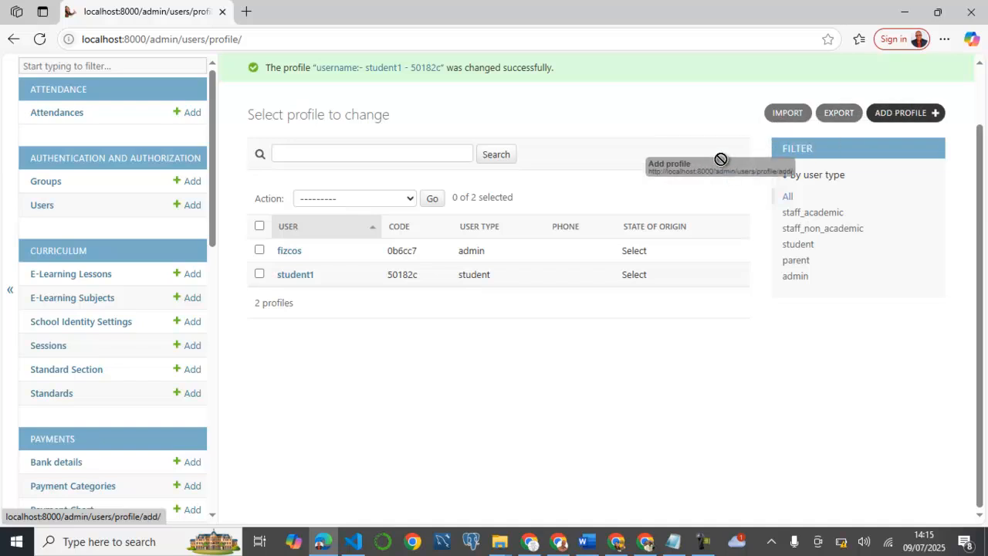
# From the Users list, start a new user 'teacher1' and enter its password in both fields
pyautogui.click(44, 205)
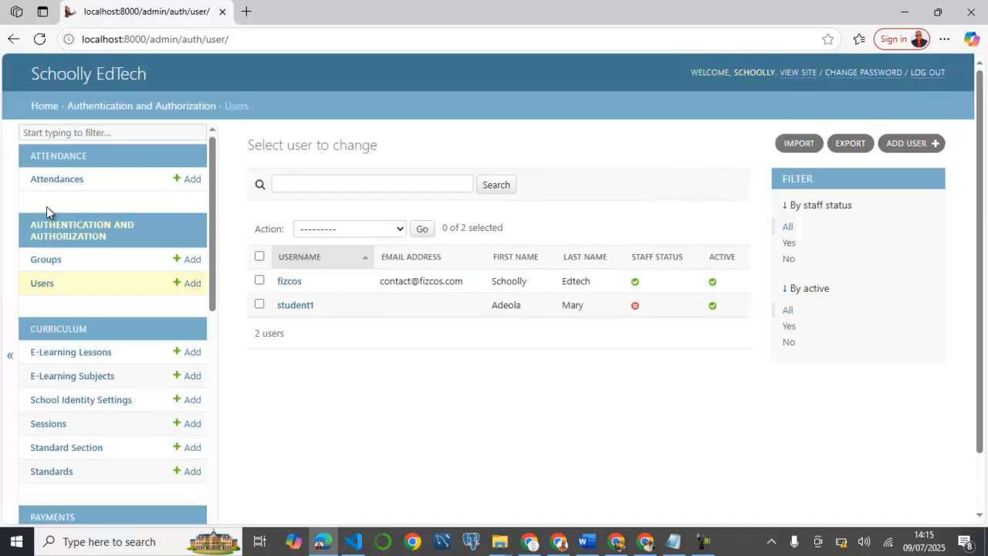
pyautogui.click(896, 145)
pyautogui.write('teacher1')
pyautogui.press('Tab')
pyautogui.write('•••••••')
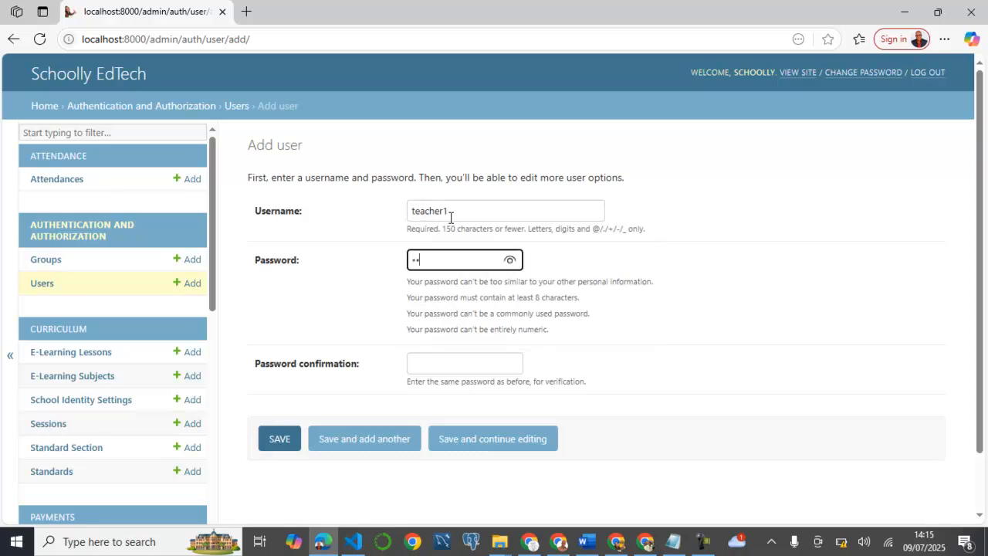
pyautogui.write('••••')
pyautogui.press('Tab')
pyautogui.write('•••••••')
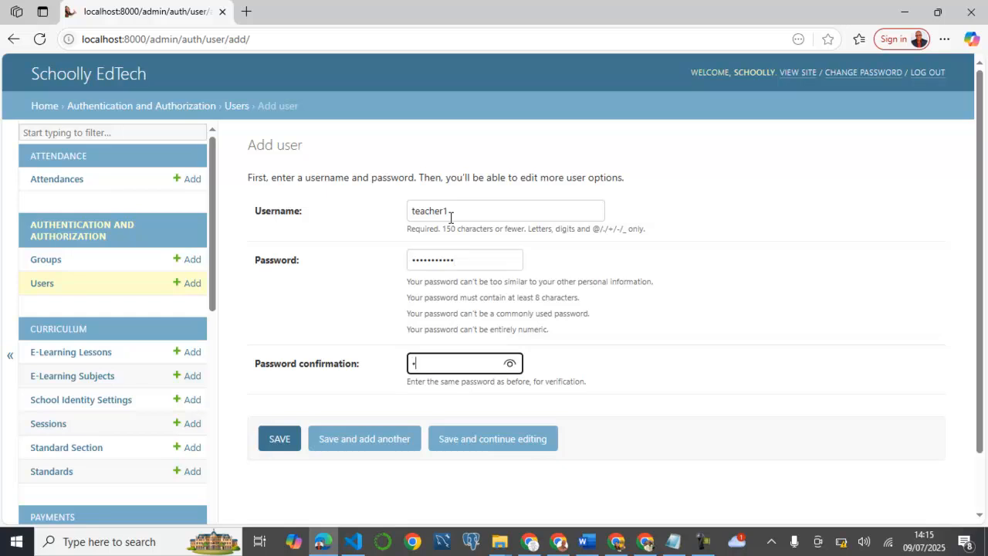
pyautogui.write('••••')
# Create the teacher1 account and fill in the teacher's first and last name
pyautogui.click(271, 433)
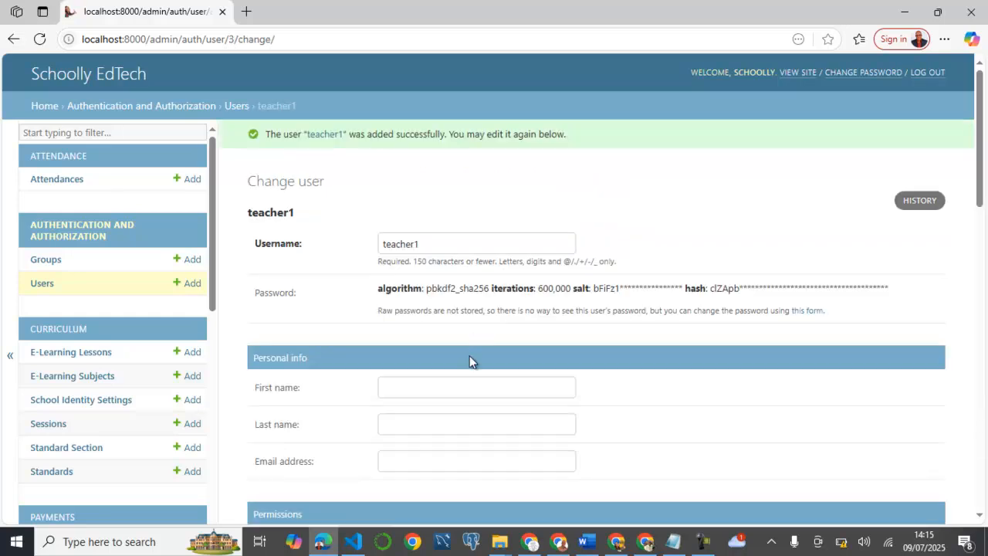
pyautogui.click(437, 391)
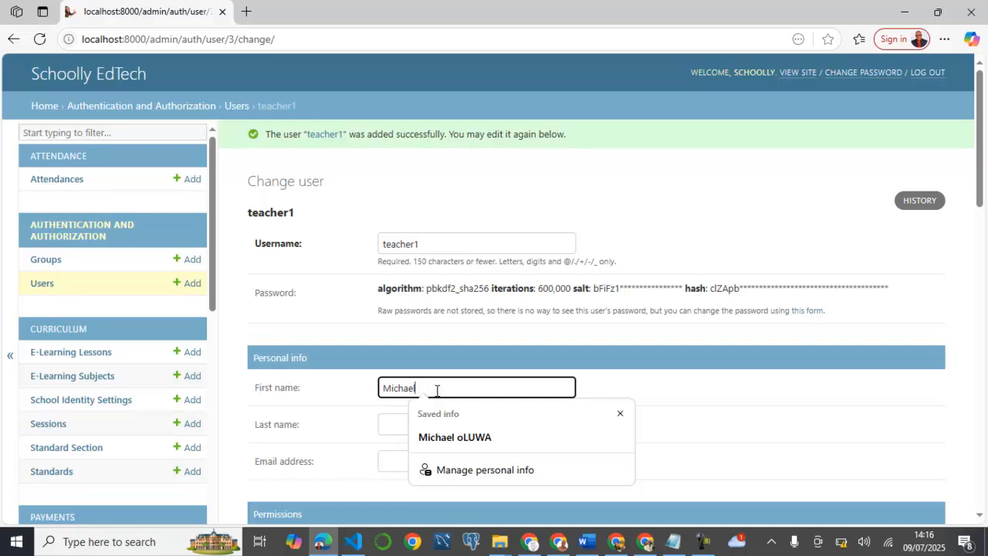
pyautogui.press('Tab')
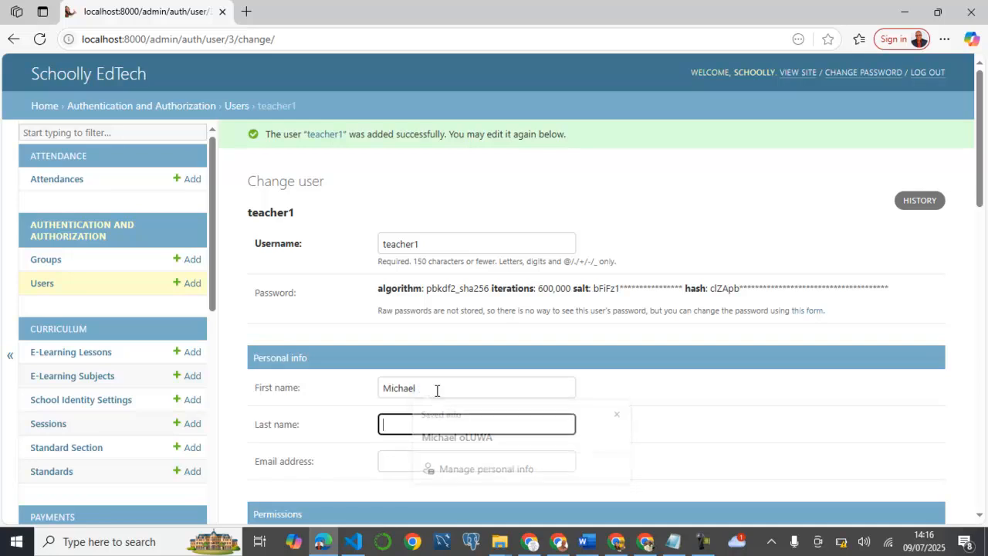
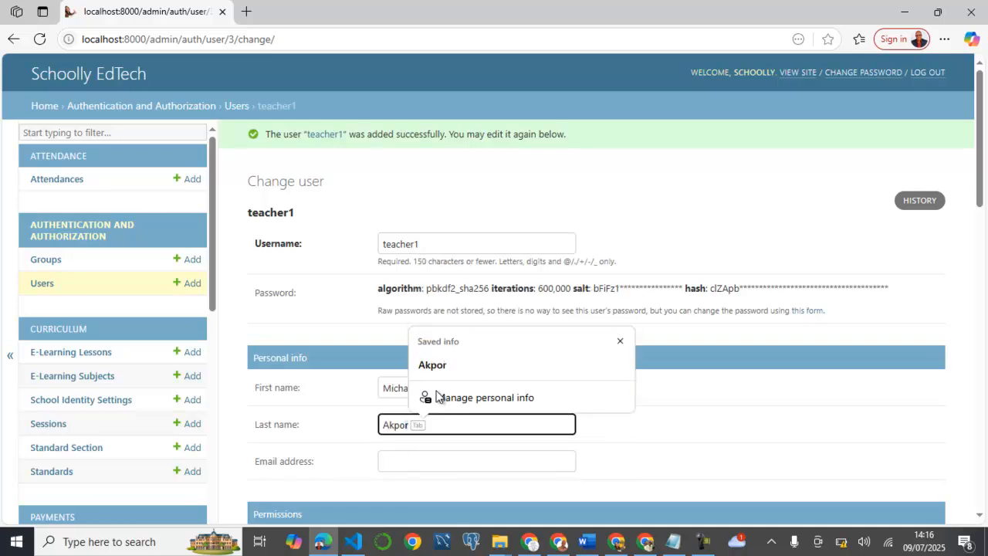
# Add the teacher's e-mail address and save teacher1's details
pyautogui.scroll(-4, 437, 390)
pyautogui.click(429, 174)
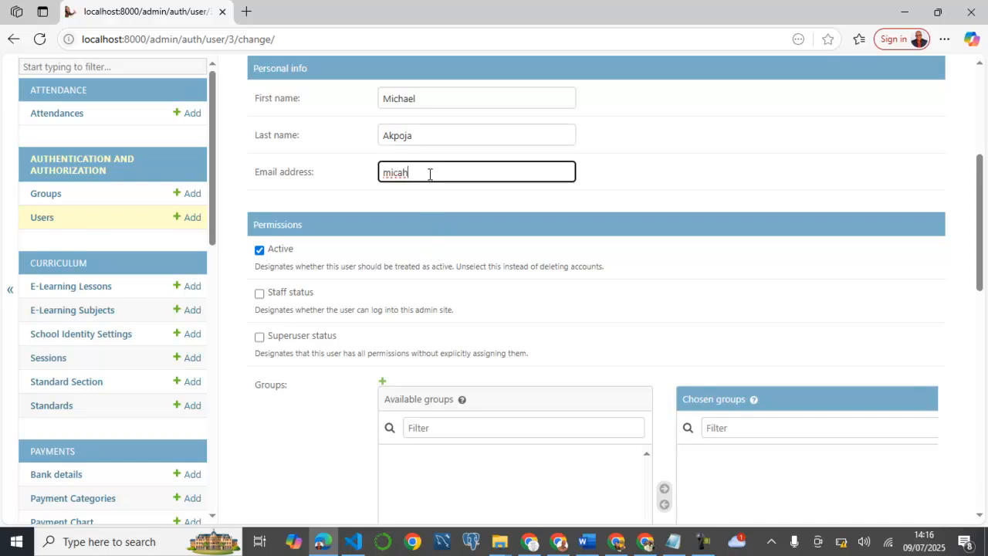
pyautogui.scroll(-7, 463, 231)
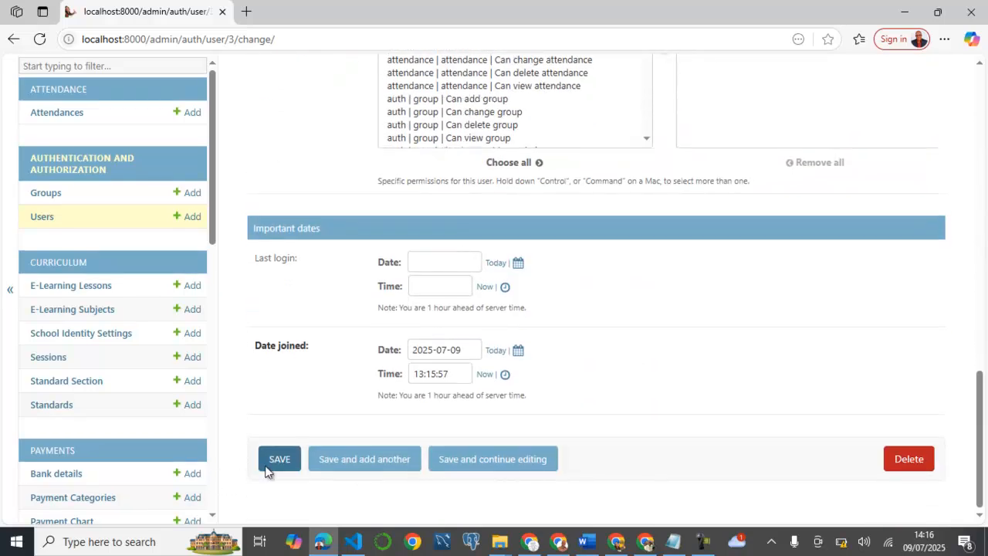
pyautogui.click(282, 464)
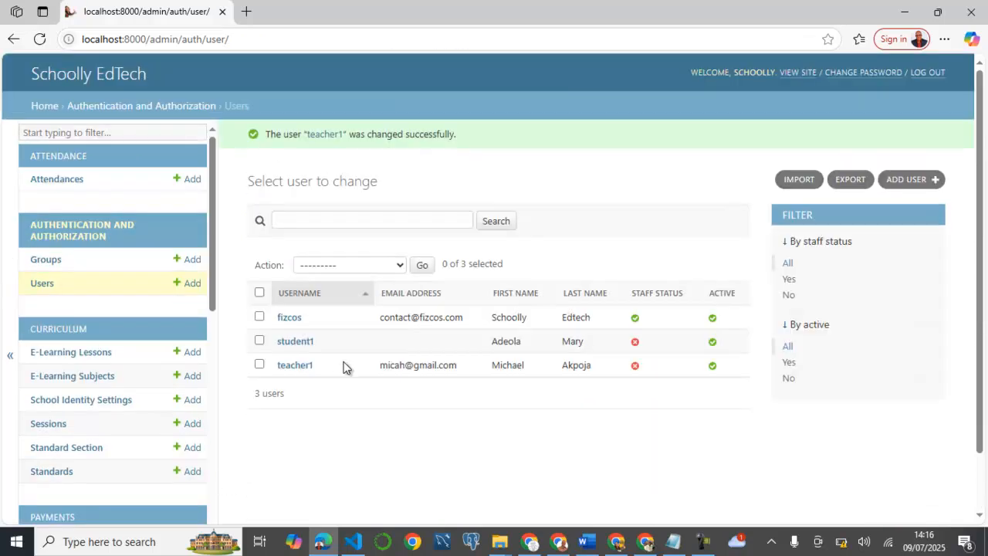